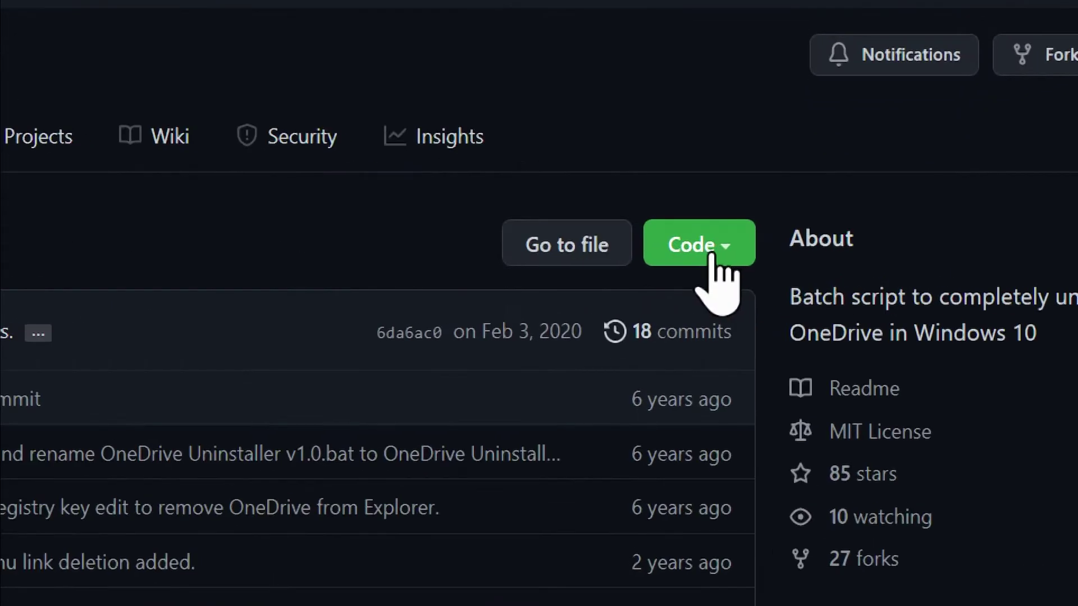
# Run OneDrive Uninstaller v1.4.bat as administrator and confirm removing OneDrive.
pyautogui.click(716, 249)
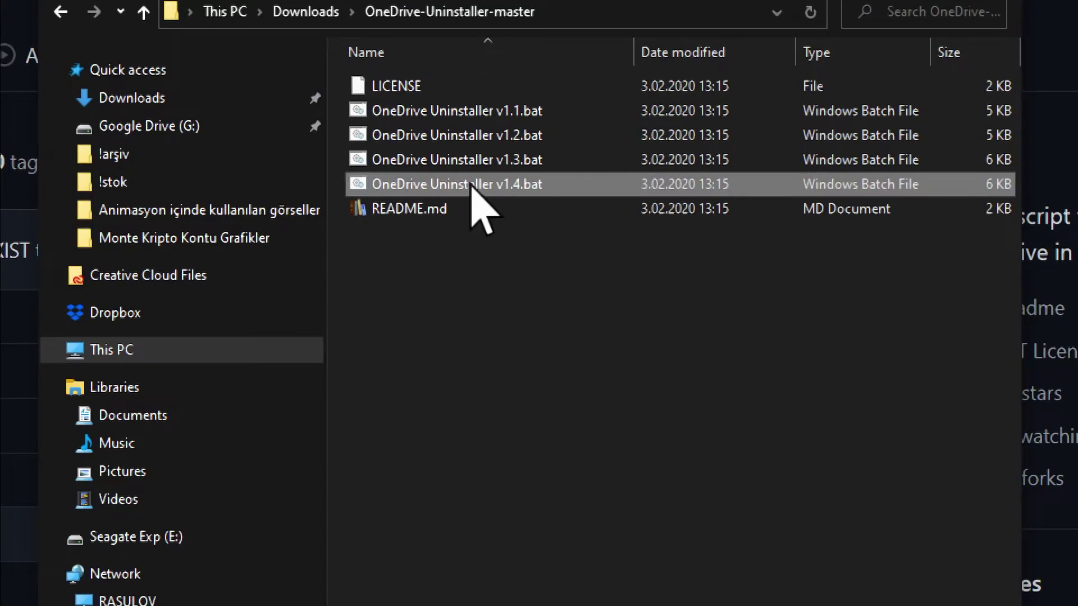
pyautogui.doubleClick(504, 187)
pyautogui.rightClick(505, 184)
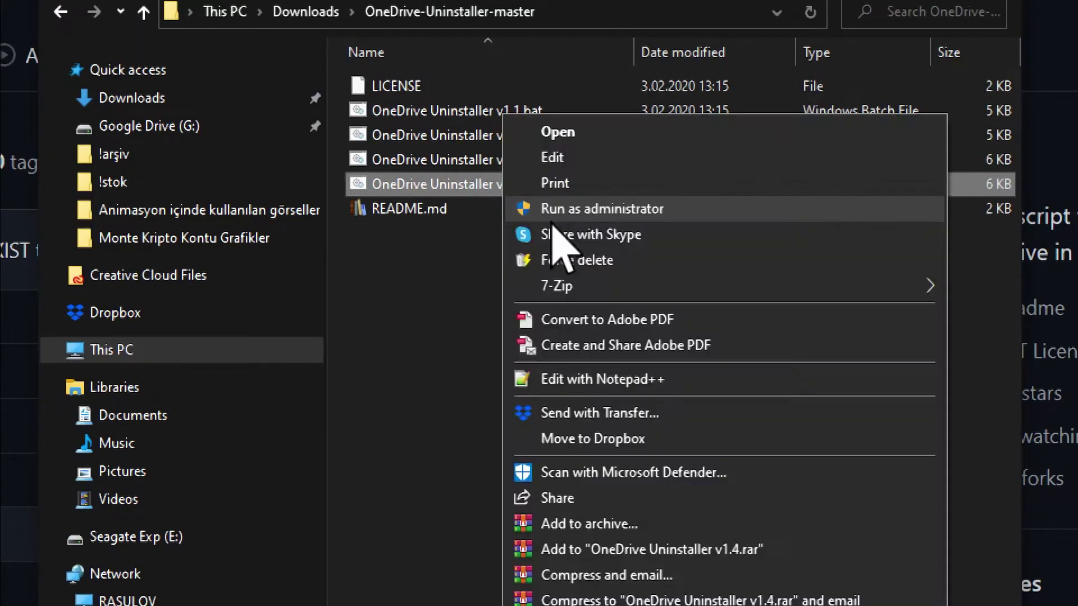
pyautogui.click(547, 210)
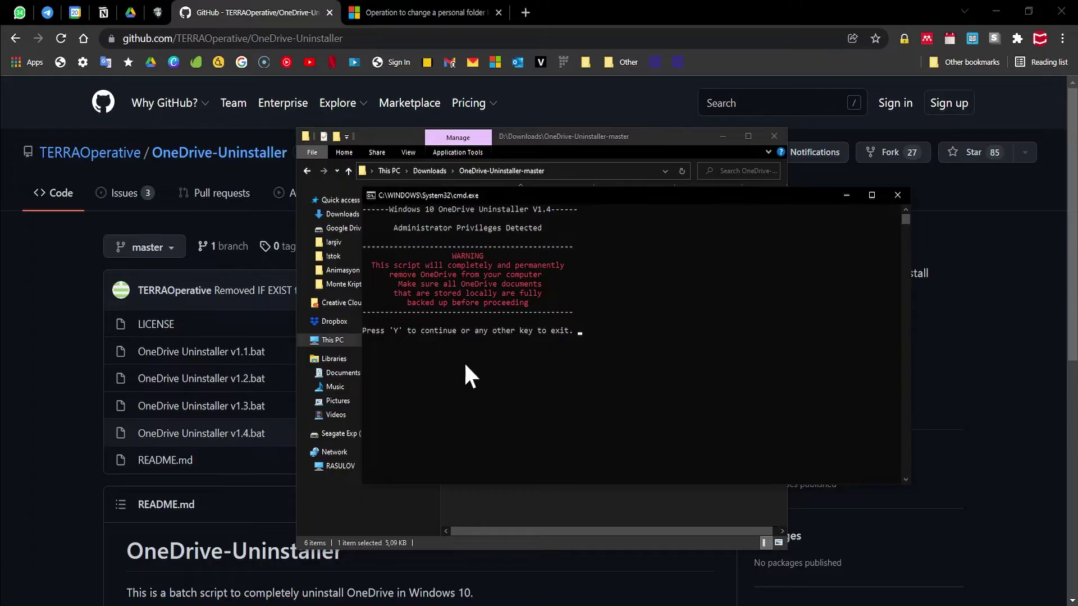
pyautogui.write('Y')
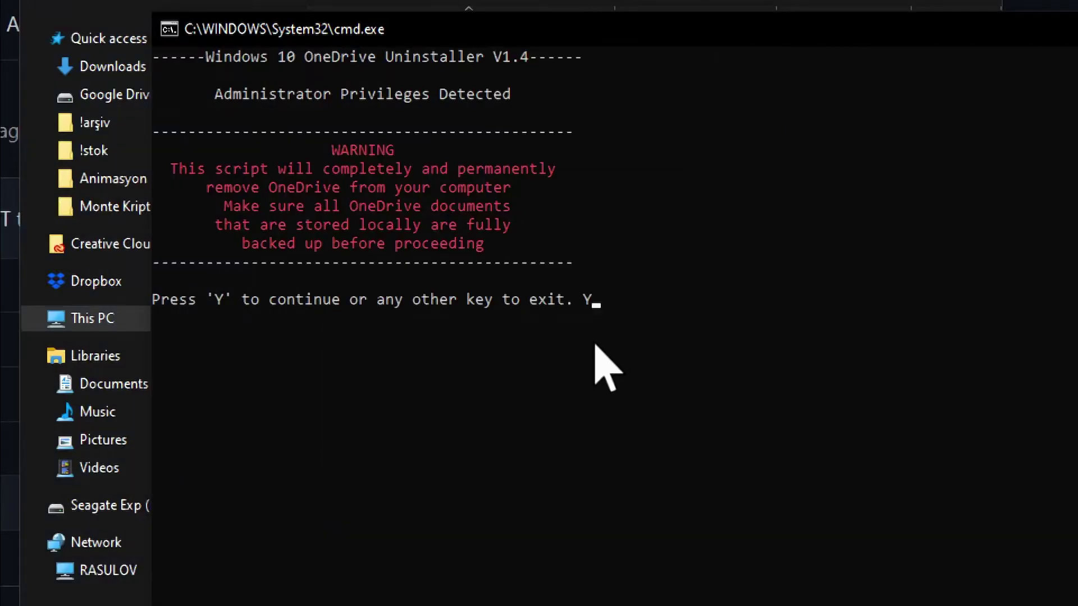
pyautogui.press('Return')
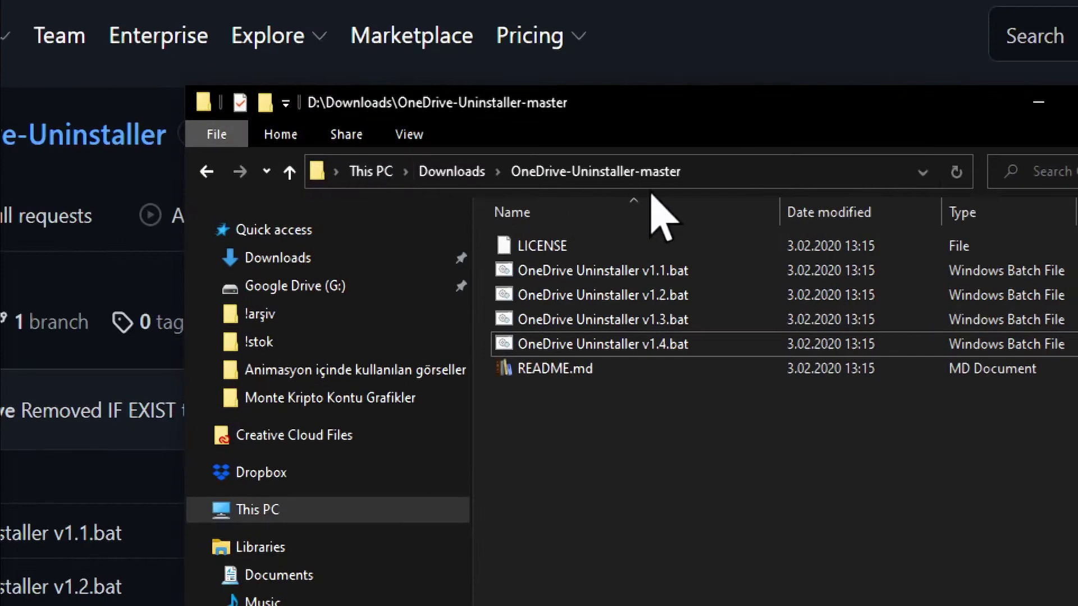
# Show the uninstaller folder's full path in the address bar, then return to the file list.
pyautogui.click(703, 173)
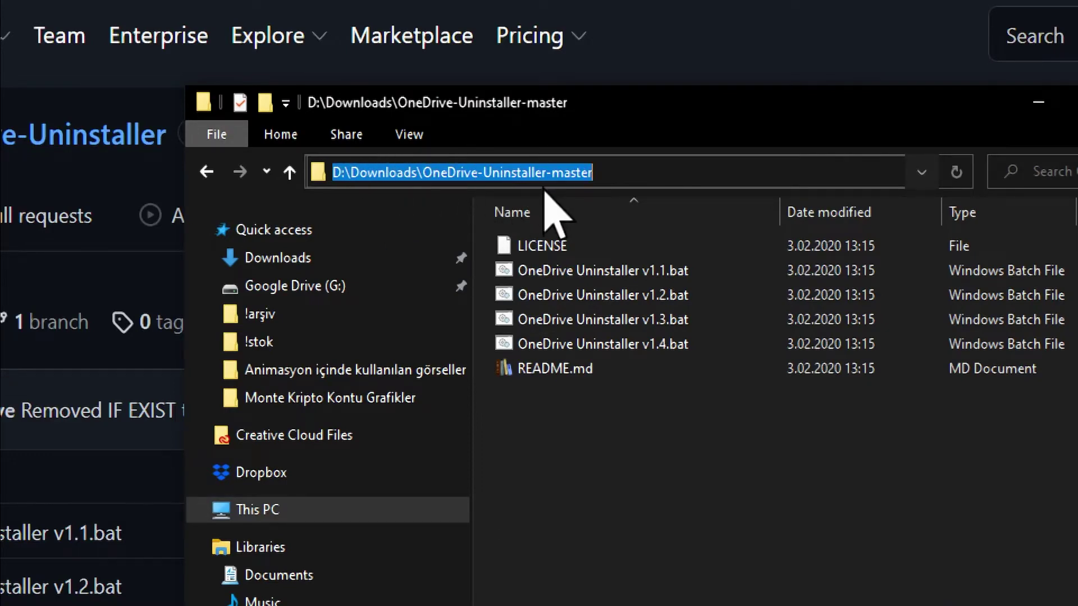
pyautogui.click(617, 421)
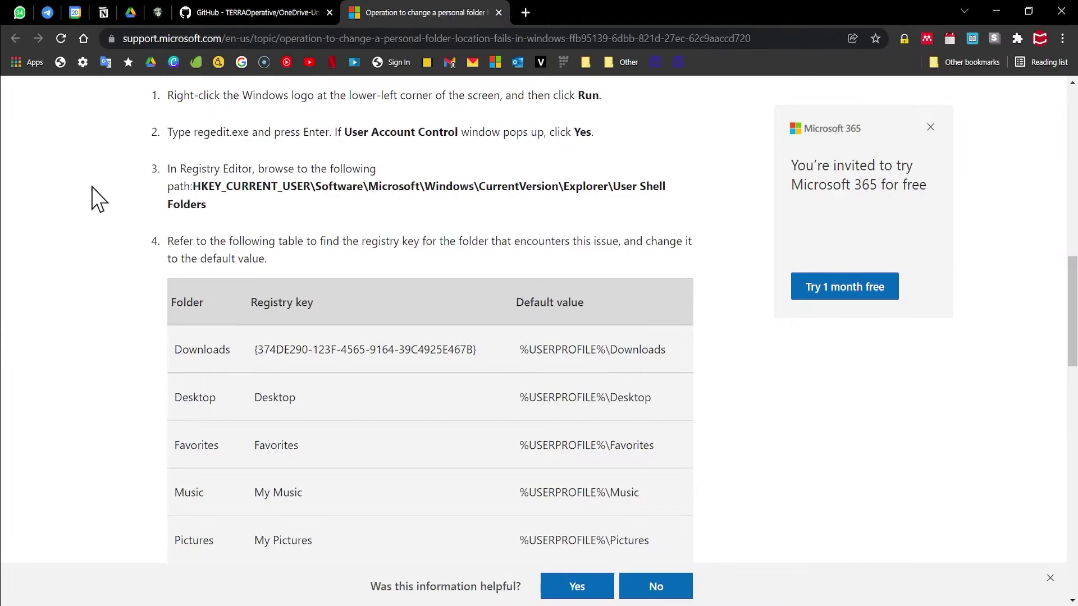
# Select the article's HKEY_CURRENT_USER\...\User Shell Folders registry path, then deselect it.
pyautogui.moveTo(193, 186); pyautogui.dragTo(207, 204)
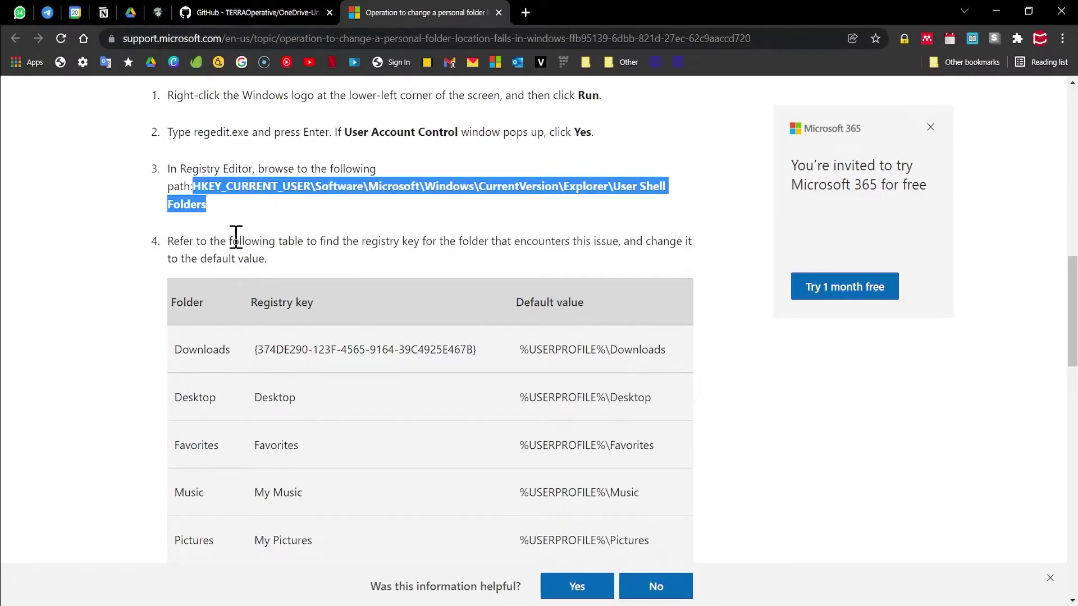
pyautogui.click(115, 401)
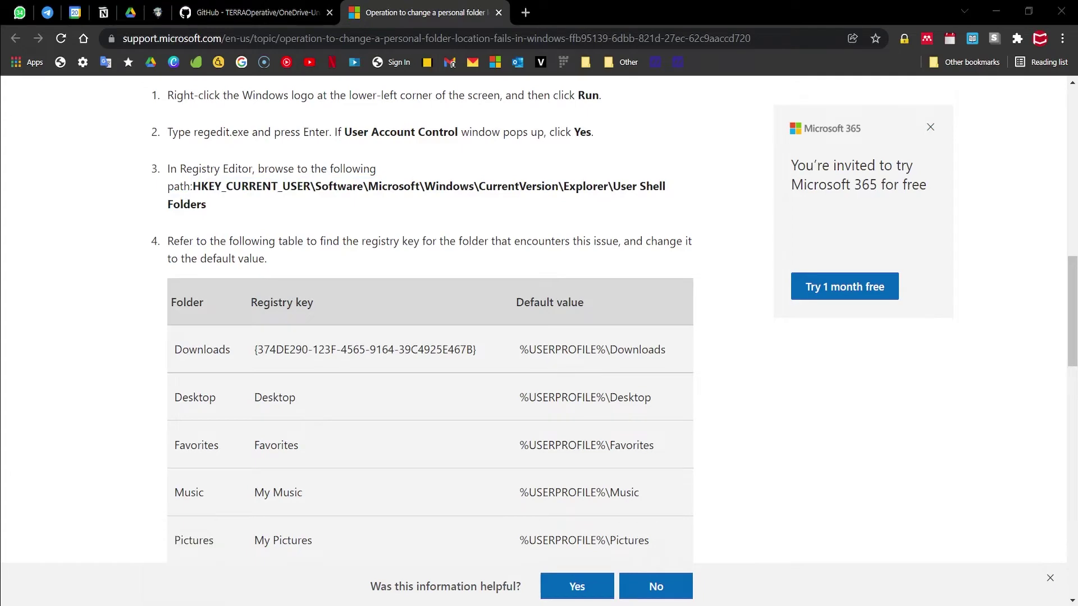
# Launch regedit from the Run prompt and place its window beside the article.
pyautogui.moveTo(700, 103); pyautogui.dragTo(575, 101)
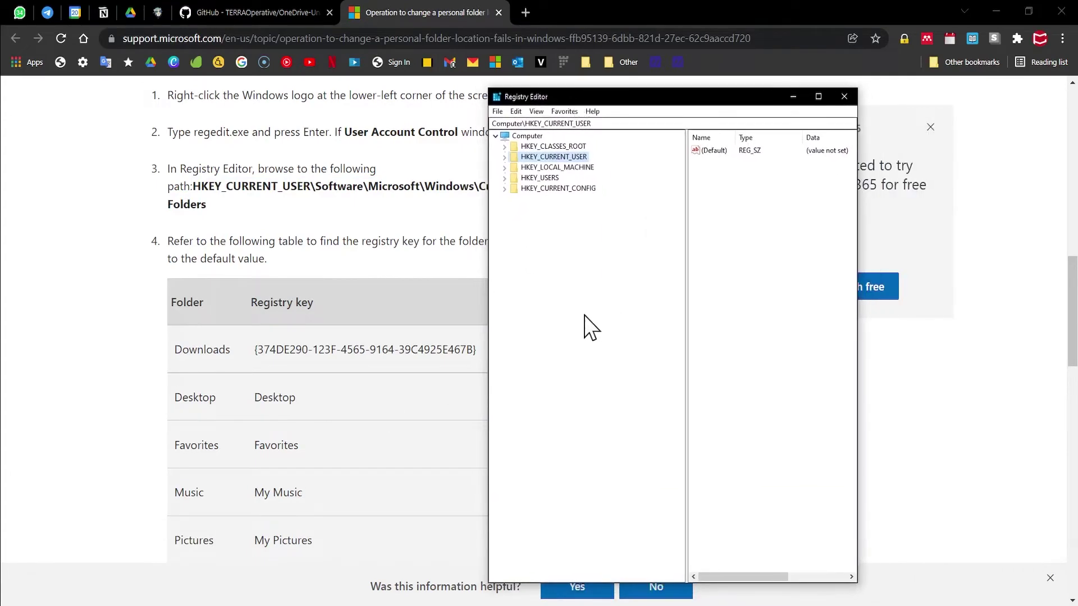
pyautogui.press('super+r')
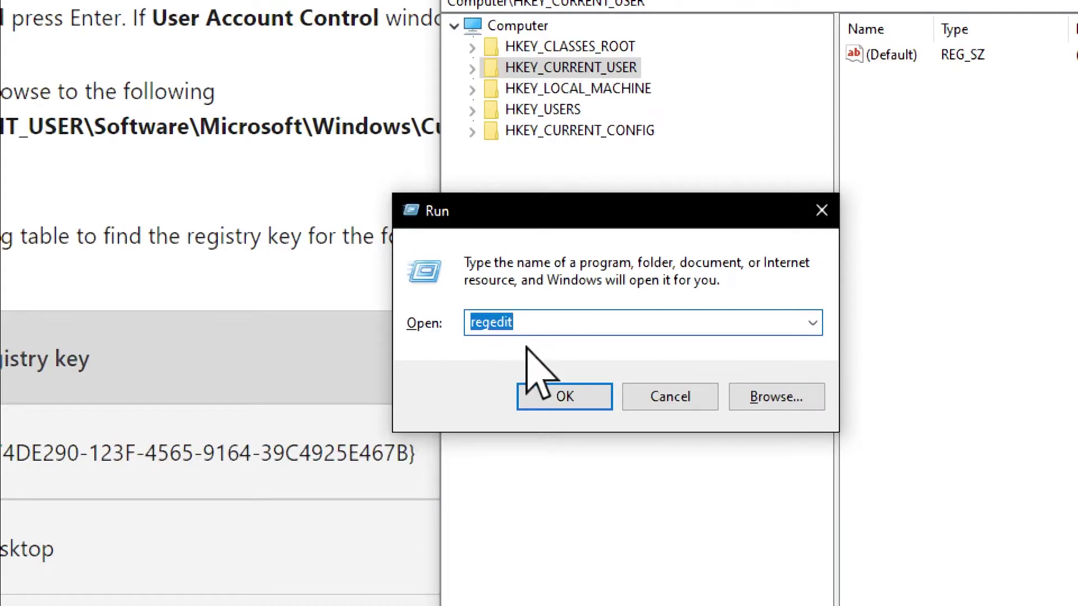
pyautogui.click(561, 396)
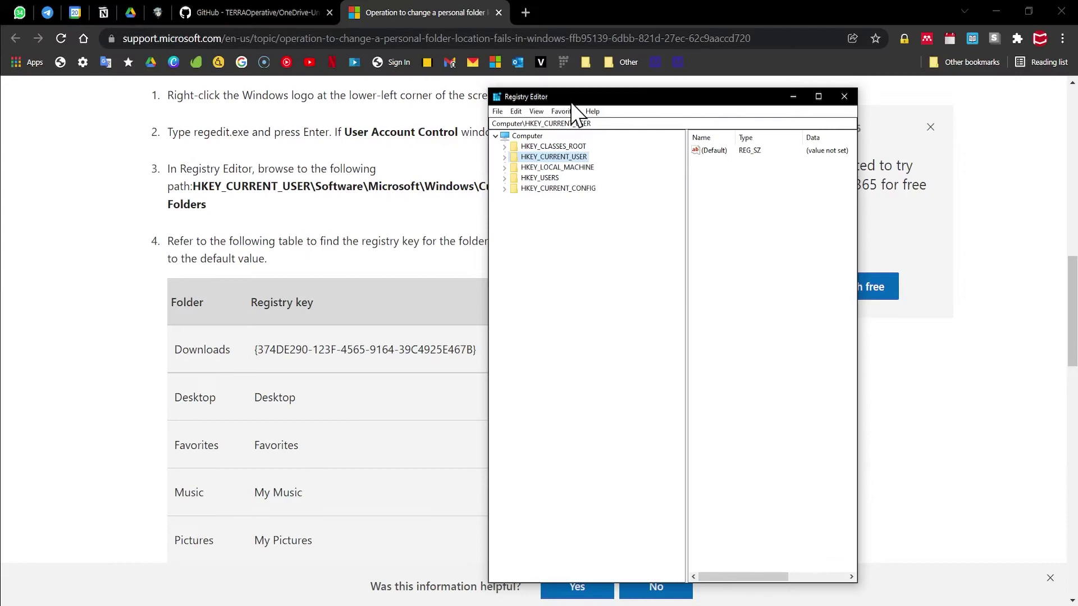
pyautogui.moveTo(615, 111)
pyautogui.mouseDown()
pyautogui.moveTo(776, 113)
pyautogui.moveTo(764, 111)
pyautogui.mouseUp()
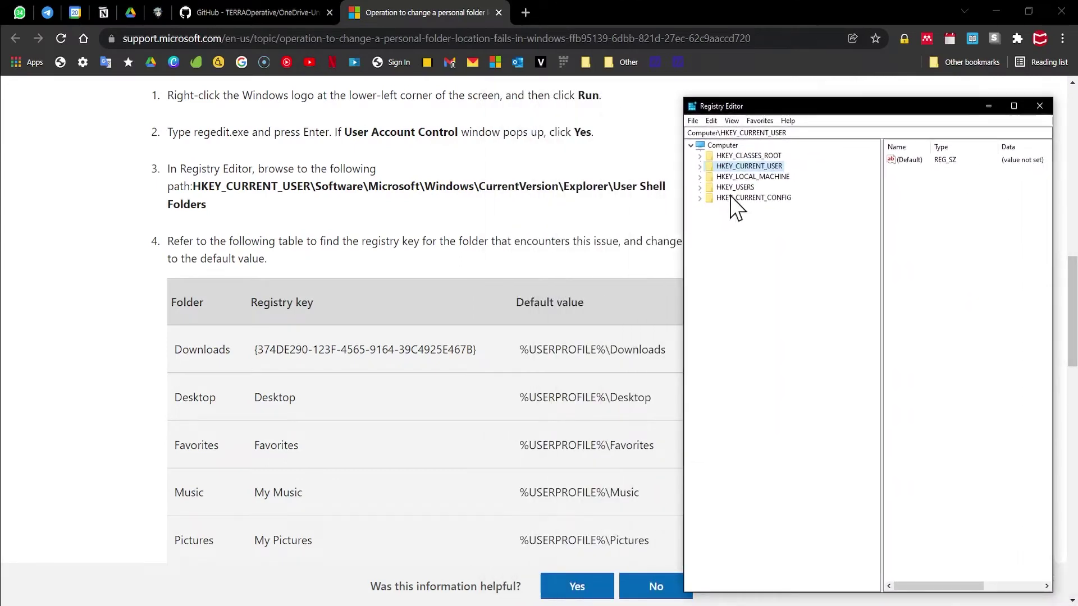
# Navigate to HKEY_CURRENT_USER\SOFTWARE\Microsoft\Windows\CurrentVersion\Explorer\User Shell Folders and widen the window to show full paths.
pyautogui.doubleClick(725, 166)
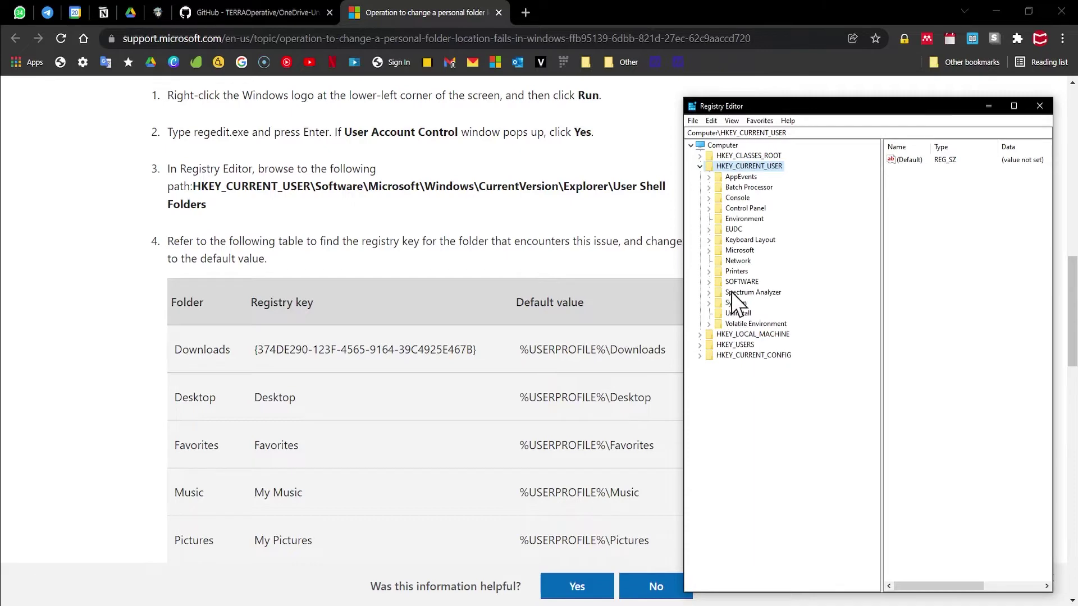
pyautogui.click(709, 282)
pyautogui.scroll(-5, 860, 438)
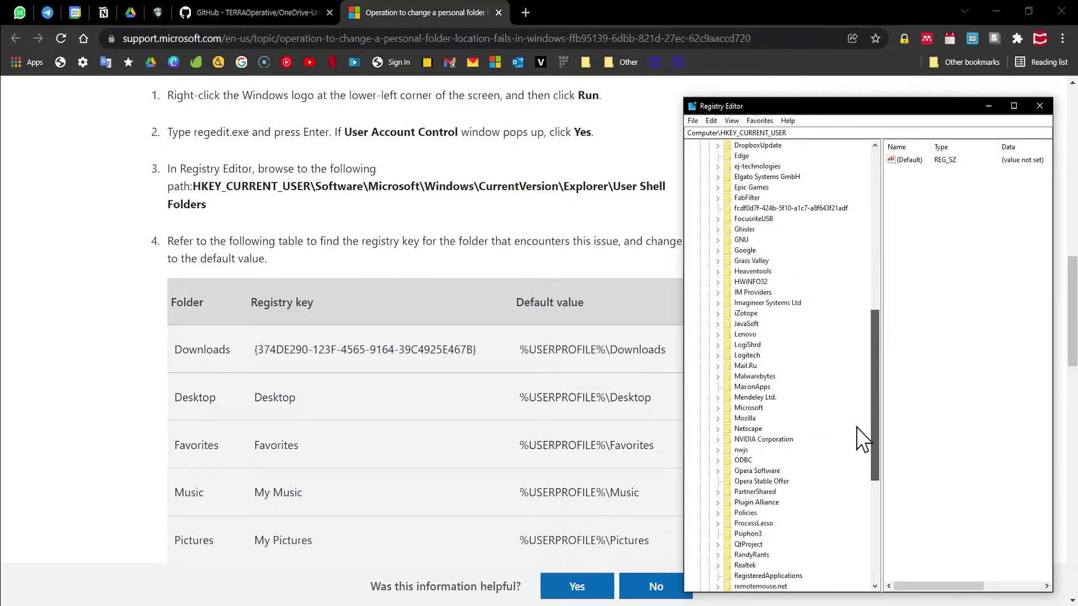
pyautogui.click(718, 408)
pyautogui.scroll(-5, 859, 380)
pyautogui.click(727, 486)
pyautogui.click(736, 421)
pyautogui.scroll(-3, 872, 421)
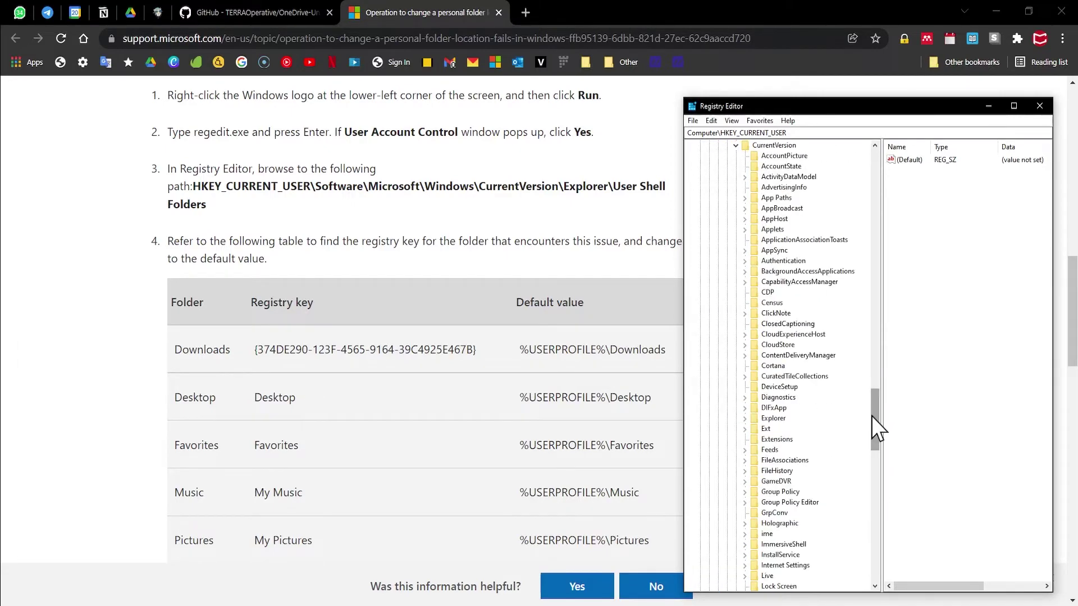
pyautogui.scroll(-1, 872, 416)
pyautogui.click(747, 388)
pyautogui.scroll(-3, 866, 409)
pyautogui.click(788, 366)
pyautogui.moveTo(821, 107)
pyautogui.mouseDown()
pyautogui.moveTo(644, 100)
pyautogui.moveTo(658, 107)
pyautogui.mouseUp()
pyautogui.moveTo(884, 325); pyautogui.dragTo(1031, 329)
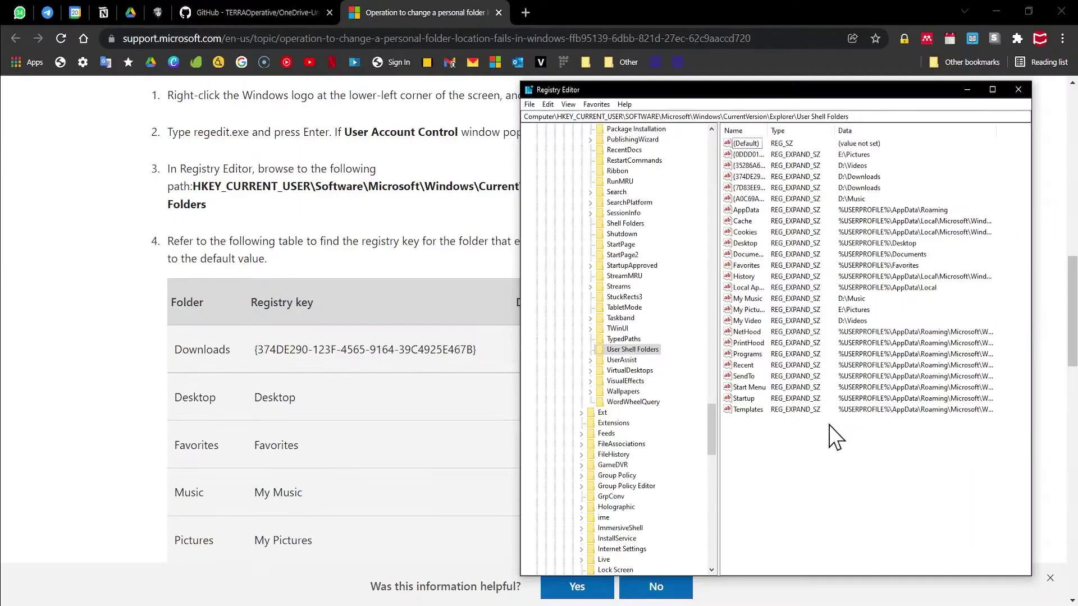
# Compare the article's Documents row with the registry and inspect the Documents value.
pyautogui.click(358, 426)
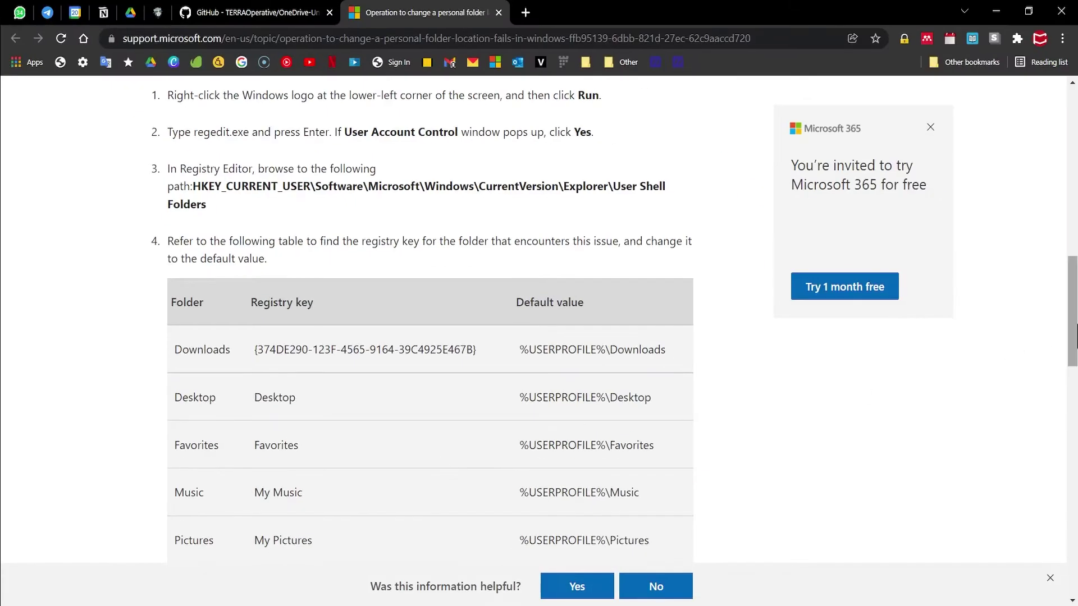
pyautogui.scroll(-2, 1075, 335)
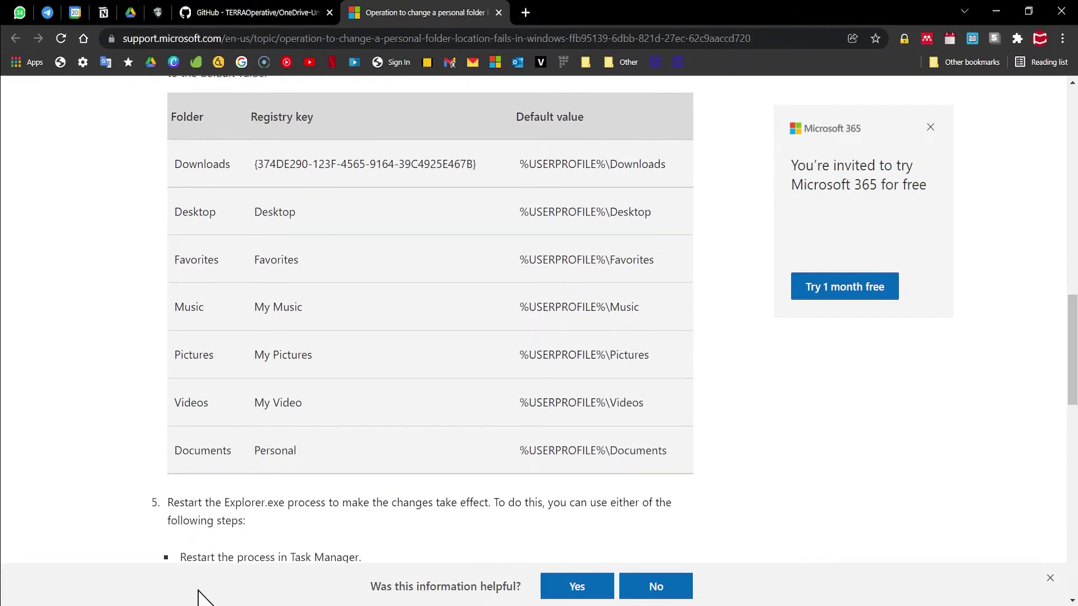
pyautogui.hotkey('alt', 'Tab')
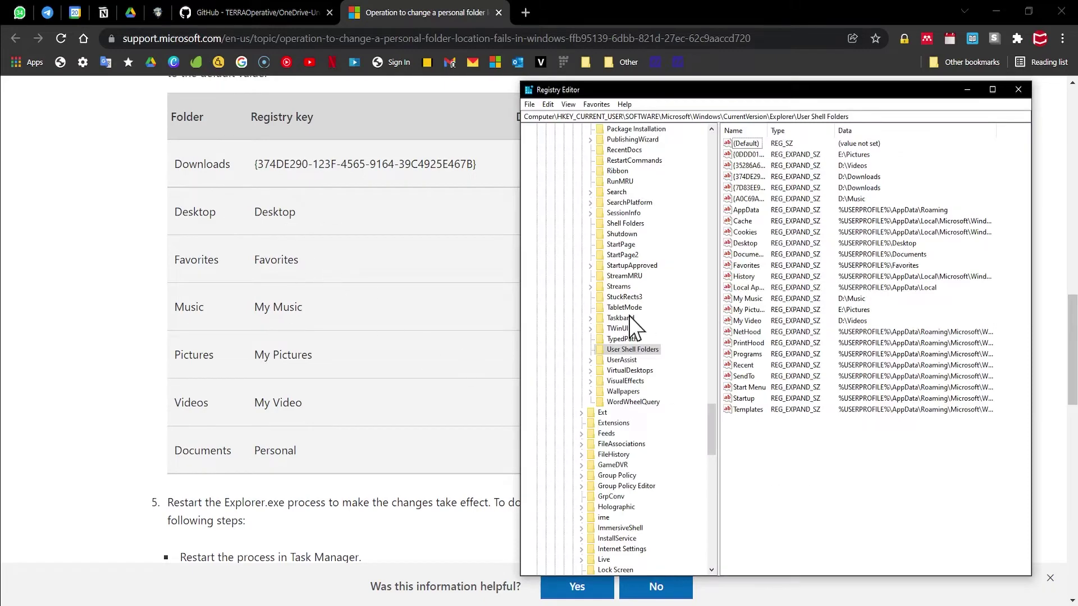
pyautogui.click(180, 451)
pyautogui.moveTo(180, 452); pyautogui.dragTo(239, 463)
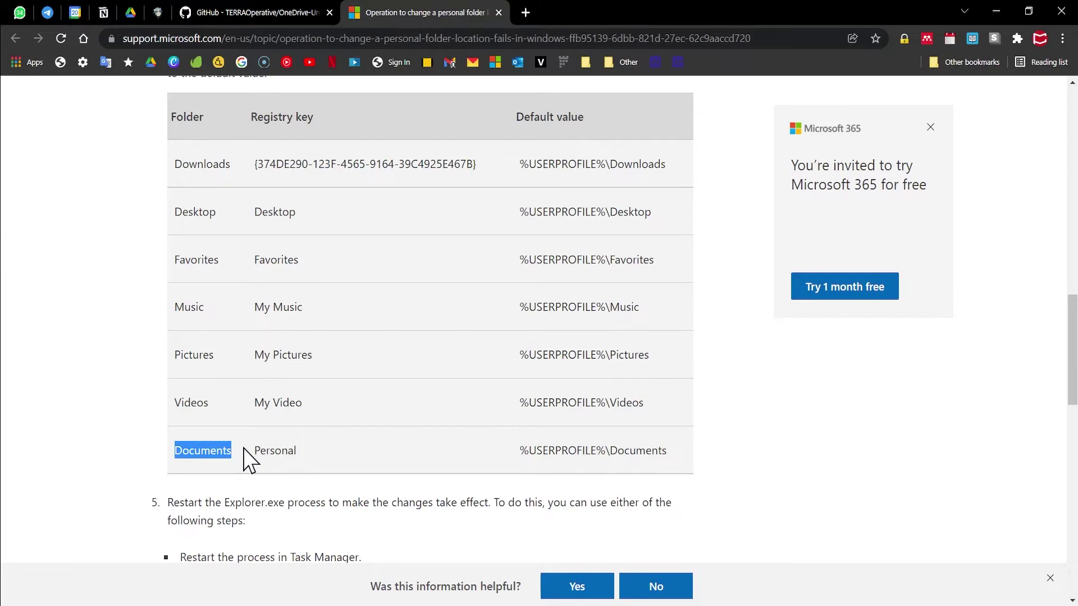
pyautogui.click(192, 581)
pyautogui.click(742, 256)
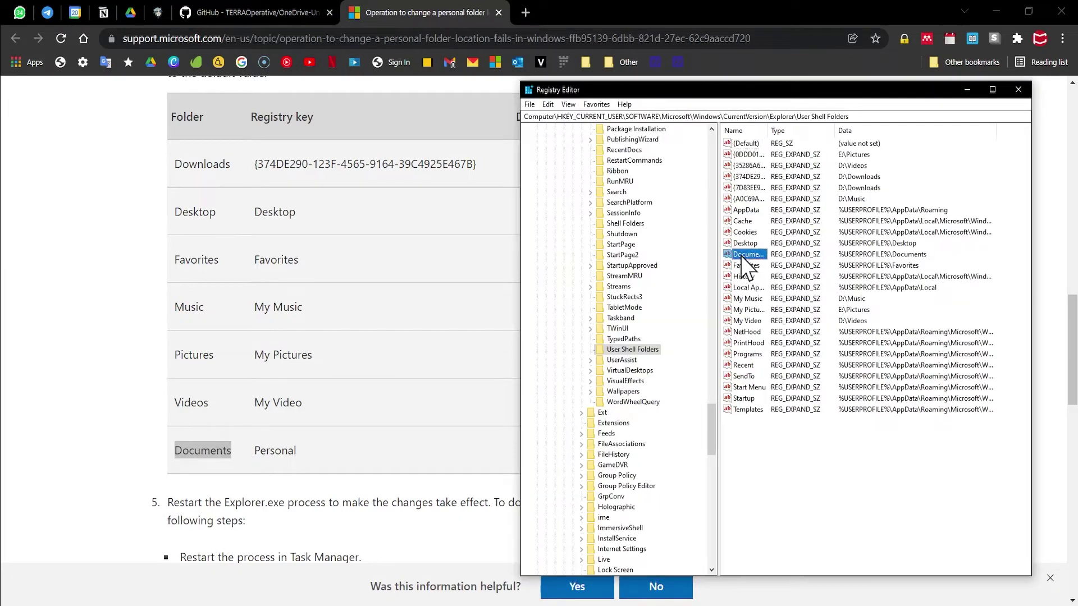
pyautogui.doubleClick(741, 256)
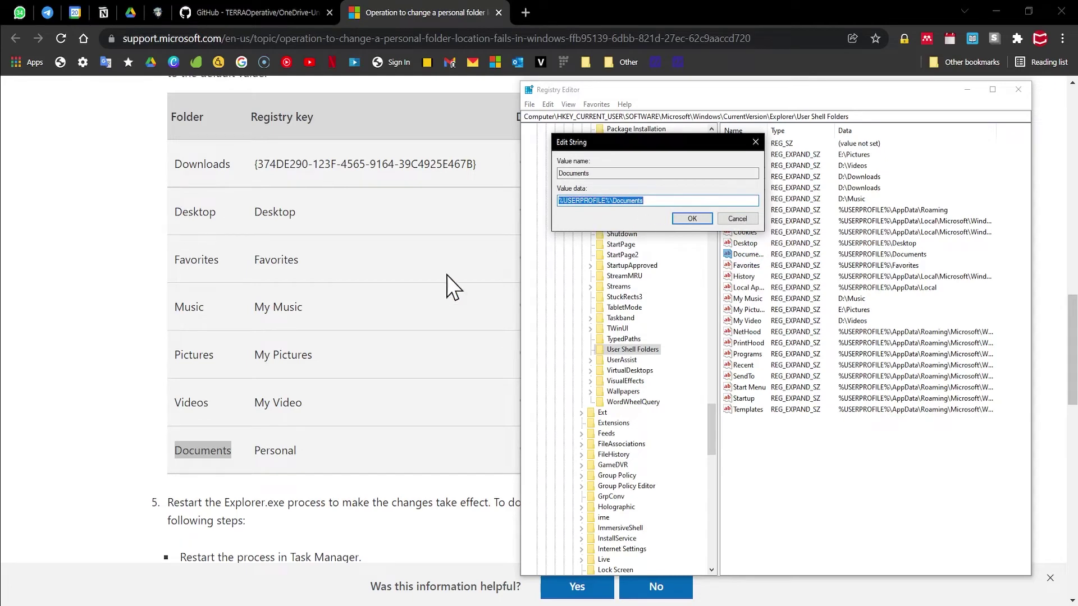
# Cancel the edit and delete the Documents value from User Shell Folders.
pyautogui.moveTo(520, 451); pyautogui.dragTo(667, 451)
pyautogui.hotkey('ctrl', 'c')
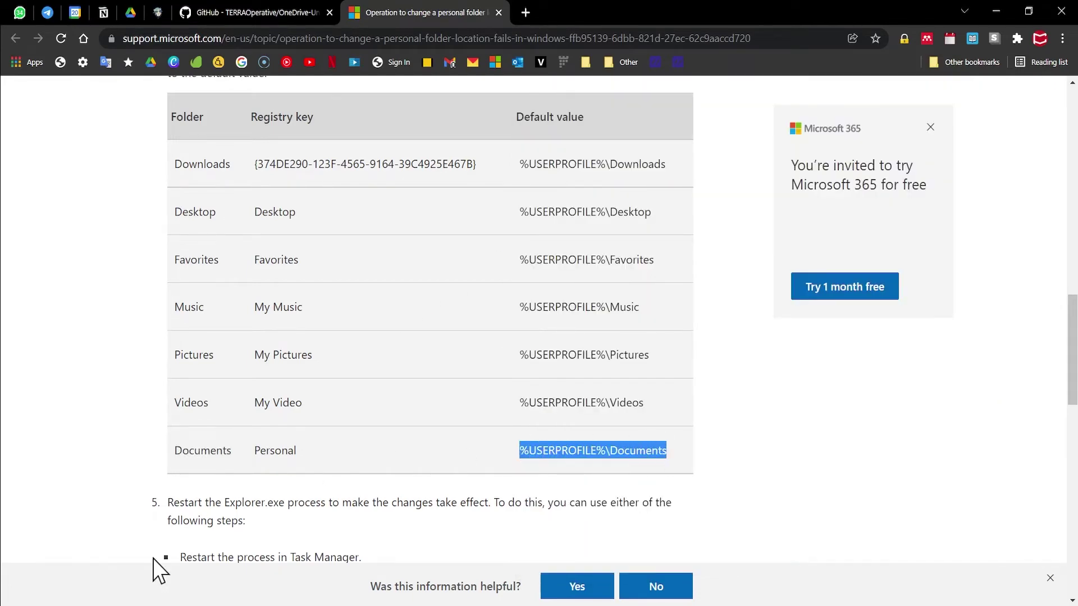
pyautogui.hotkey('alt', 'Tab')
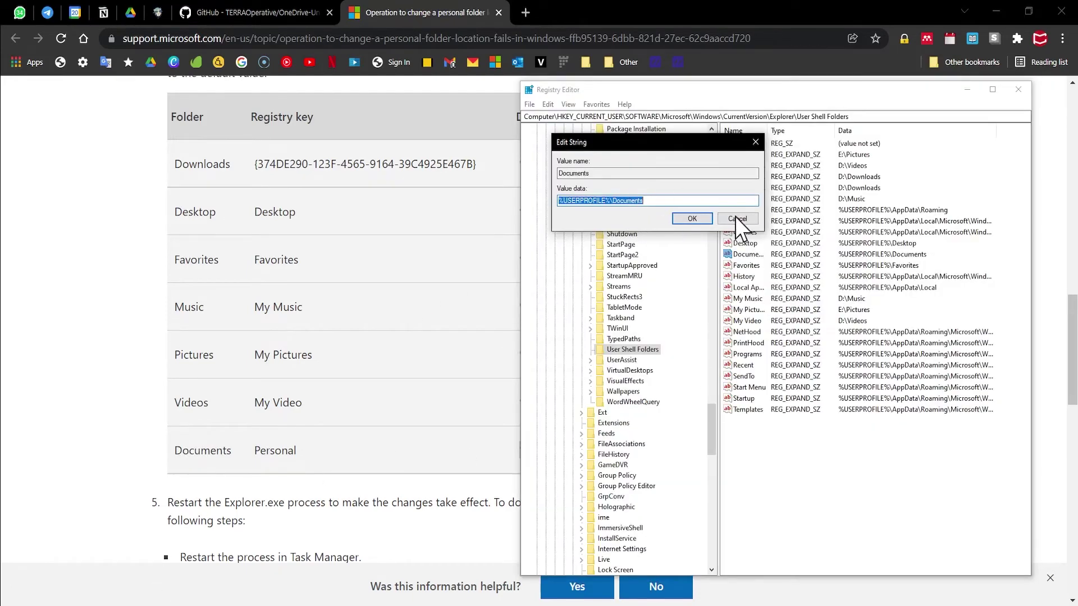
pyautogui.hotkey('ctrl', 'v')
pyautogui.click(738, 219)
pyautogui.click(744, 256)
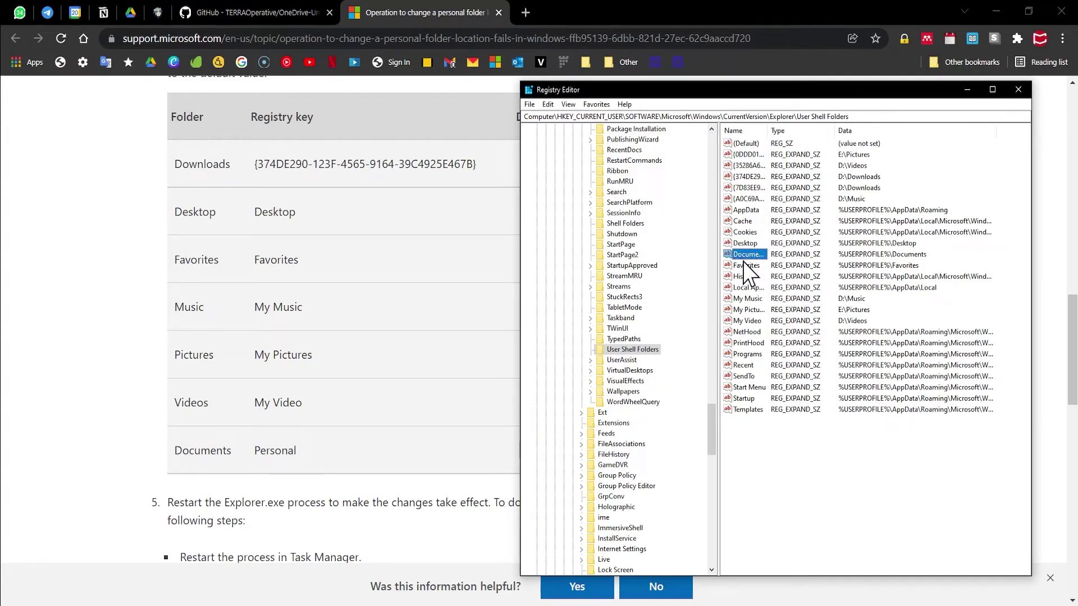
pyautogui.press('Delete')
# Confirm the deletion and create a new Expandable String Value named Personal.
pyautogui.click(623, 309)
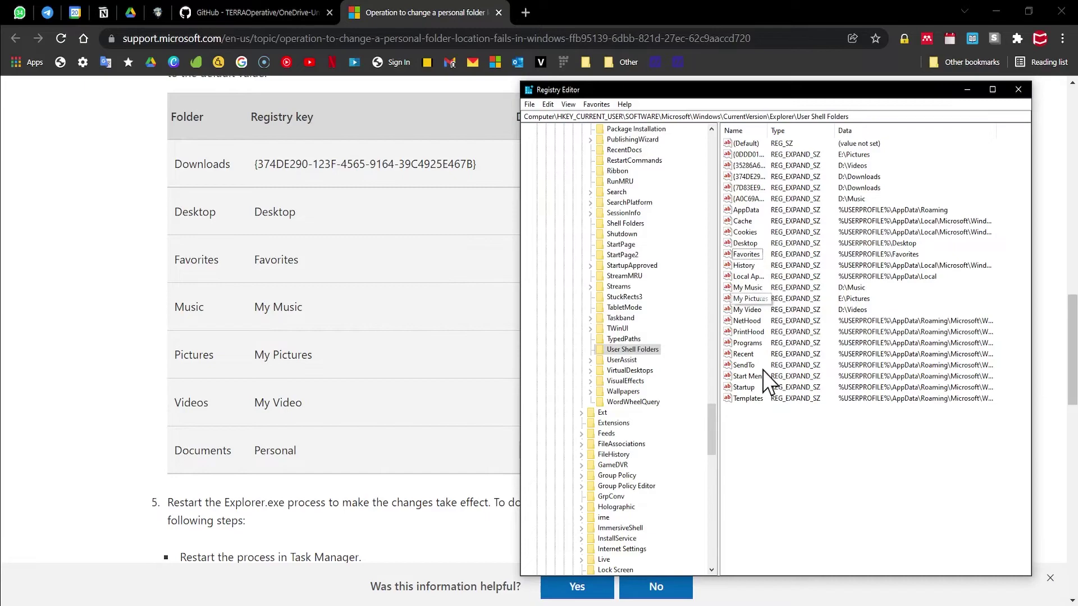
pyautogui.rightClick(779, 436)
pyautogui.moveTo(735, 349)
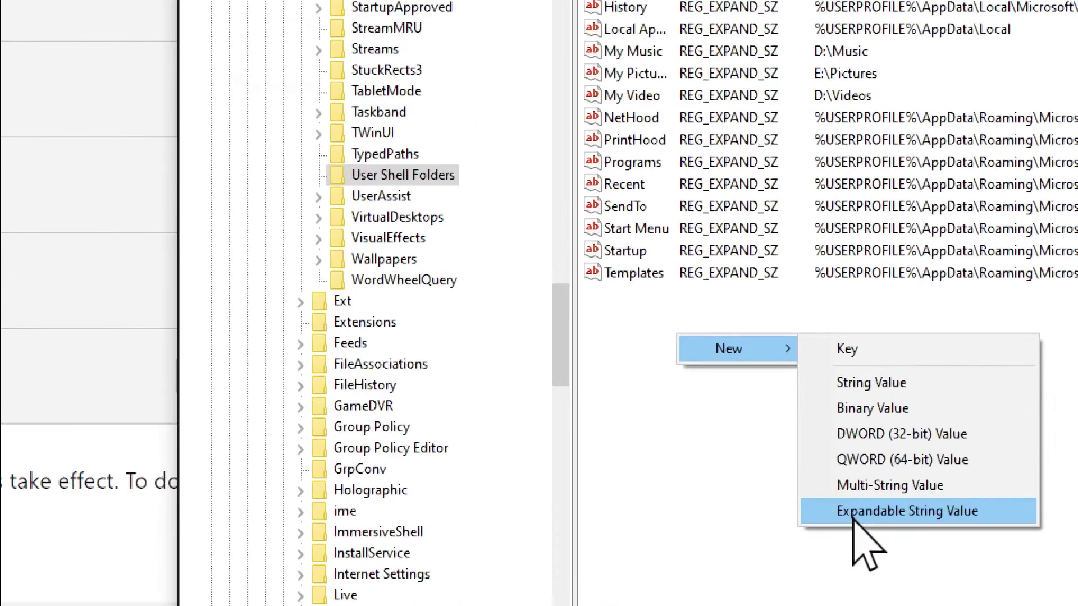
pyautogui.click(853, 518)
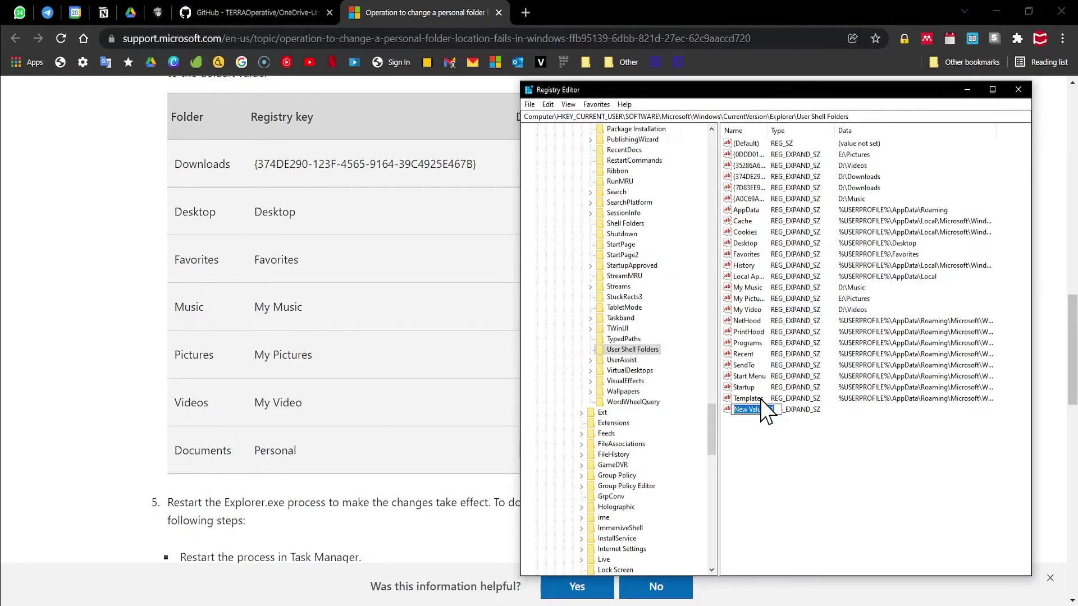
pyautogui.write('Personal')
# Set the Personal value's data to %USERPROFILE%\Documents copied from the article.
pyautogui.click(516, 463)
pyautogui.moveTo(519, 451); pyautogui.dragTo(665, 455)
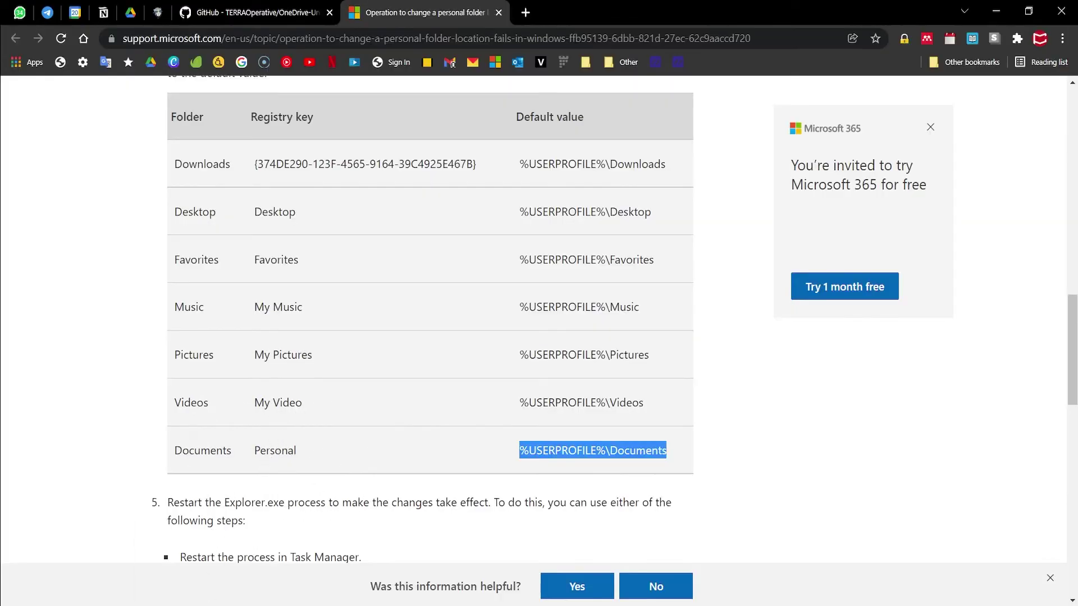
pyautogui.hotkey('alt', 'Tab')
pyautogui.doubleClick(745, 410)
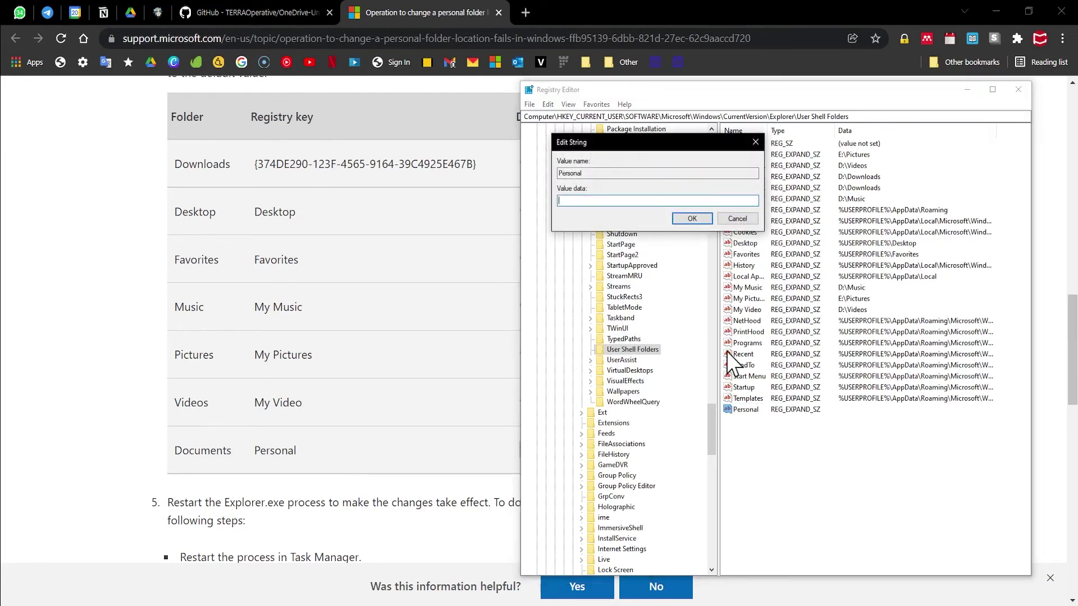
pyautogui.hotkey('ctrl', 'v')
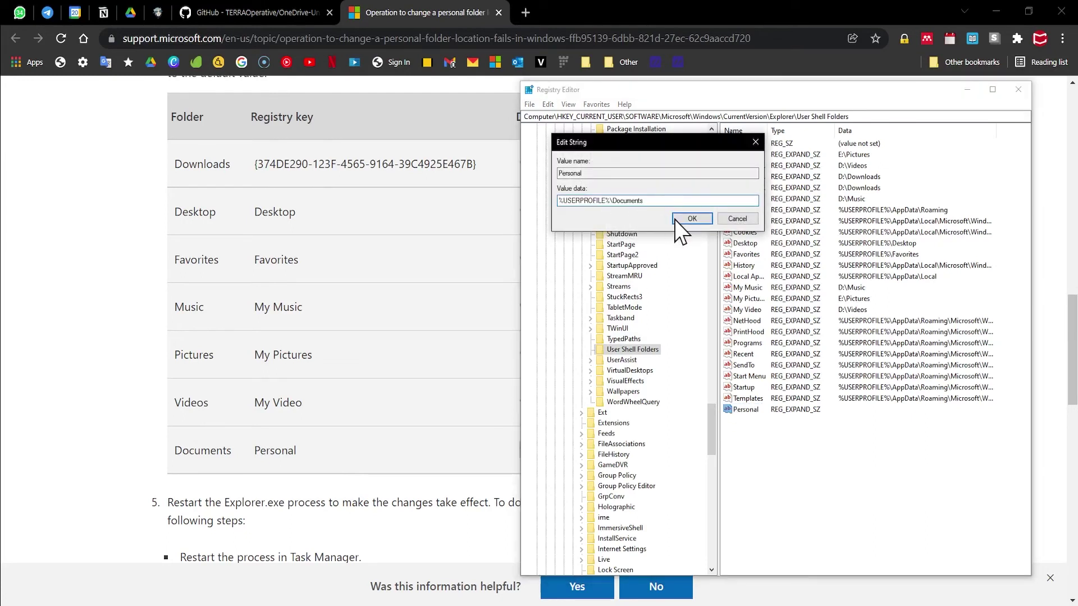
pyautogui.click(685, 219)
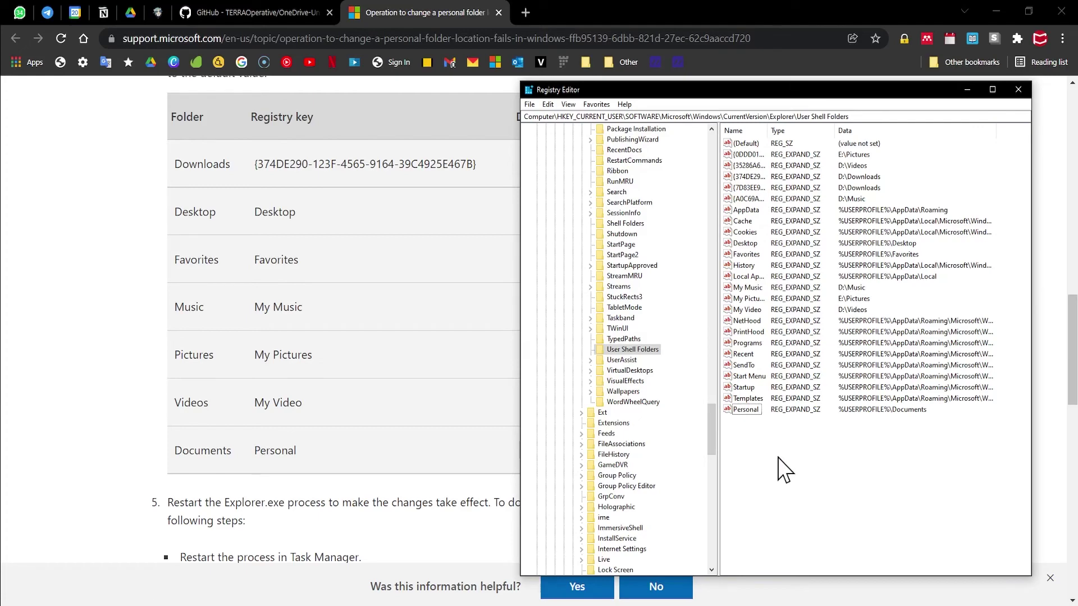
pyautogui.click(142, 374)
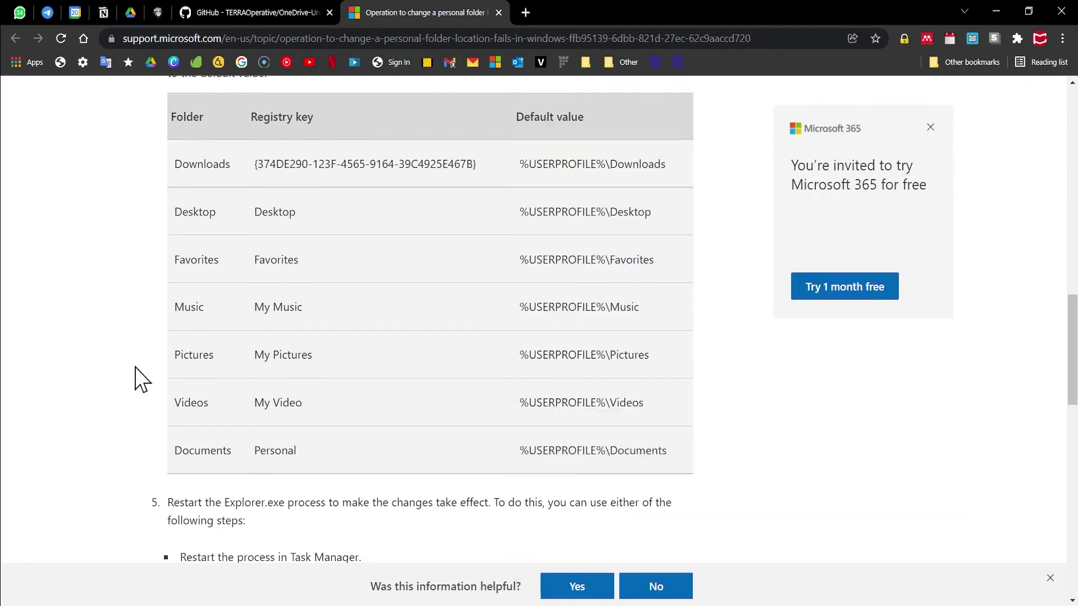